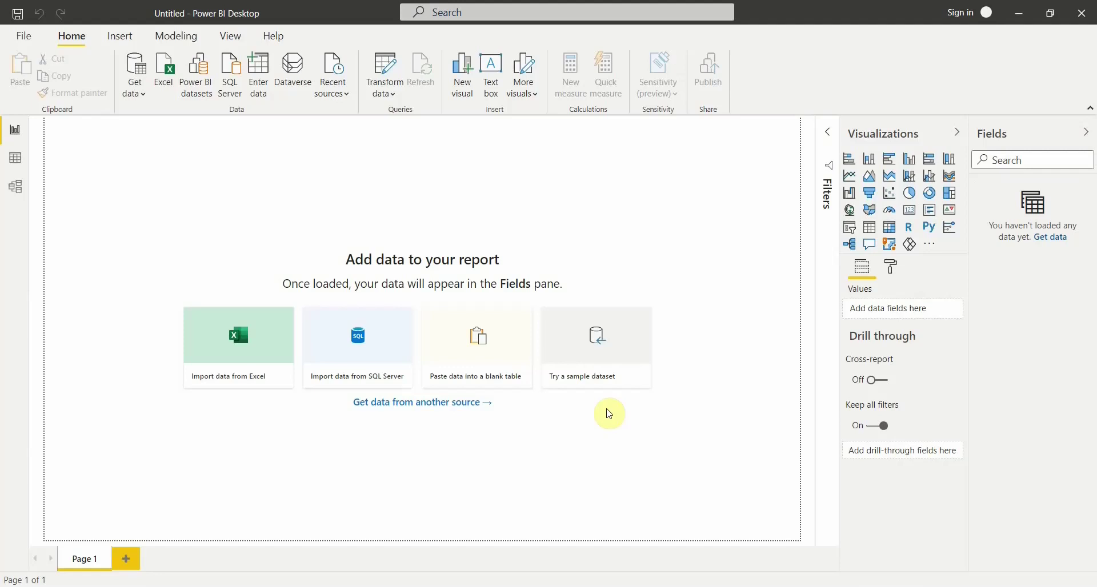
- Open the Revenue workbook in Excel and select its country and business-line header rows
{"action": "left_click", "coordinate": [1019, 14]}
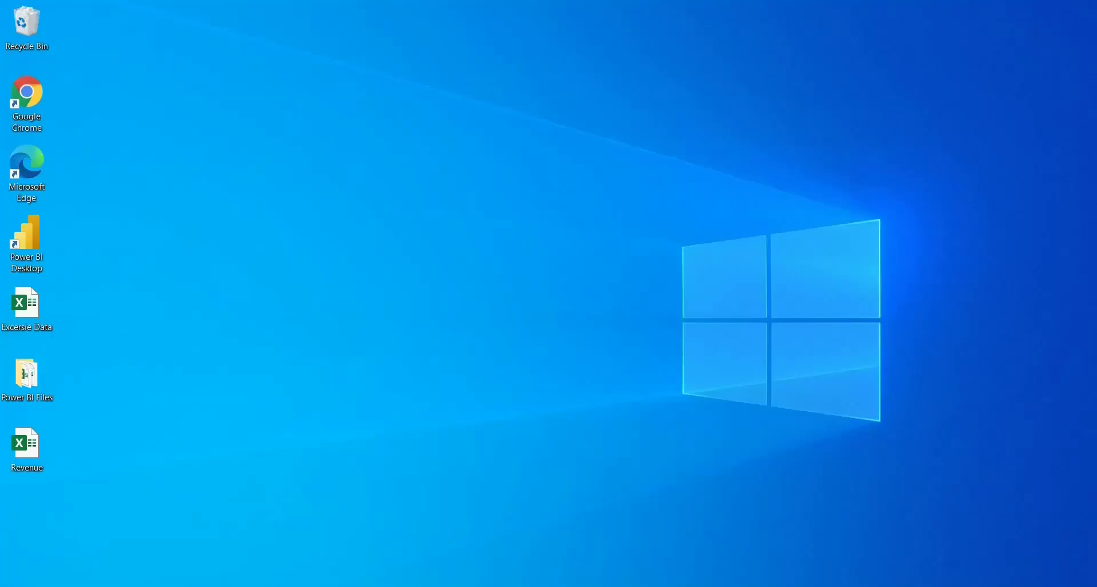
{"action": "double_click", "coordinate": [27, 457]}
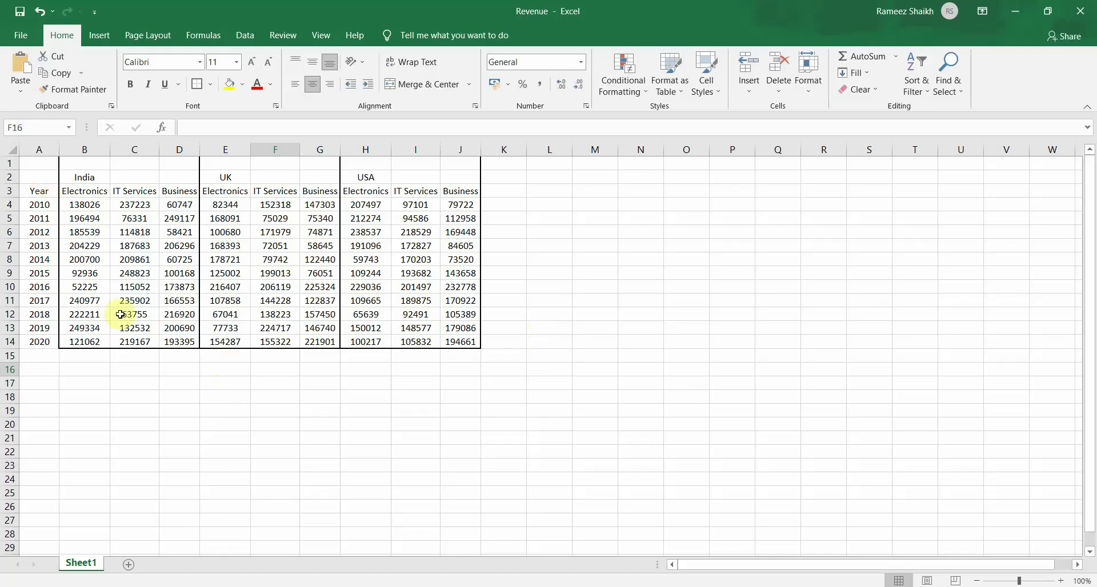
{"action": "left_click", "coordinate": [5, 177]}
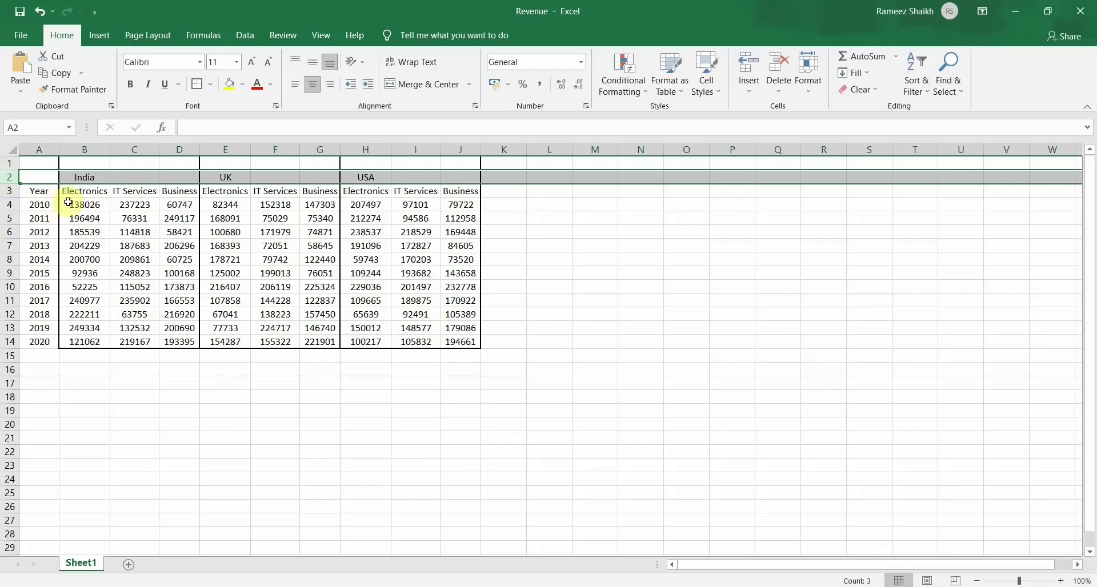
{"action": "left_click", "coordinate": [7, 192]}
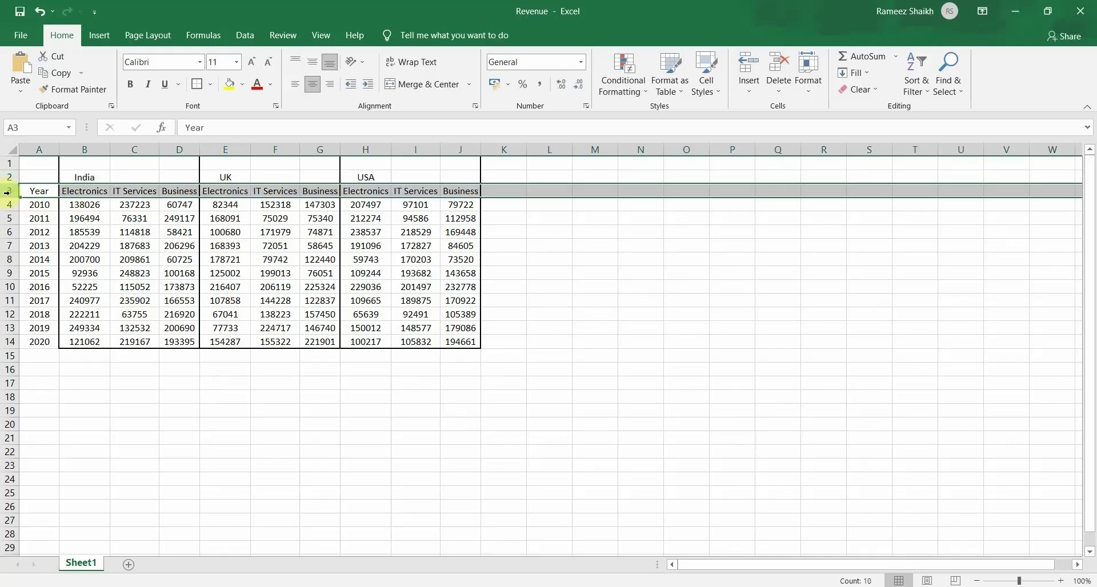
- Review the Electronics, IT Services and Business headers and the 2010–2020 revenue figures
{"action": "left_click", "coordinate": [93, 190]}
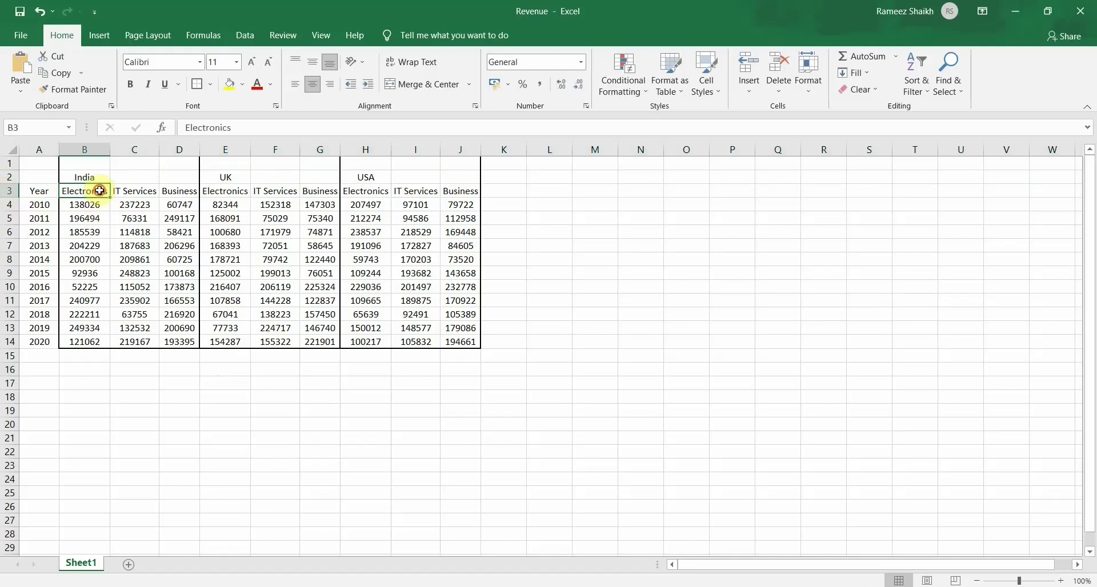
{"action": "left_click", "coordinate": [149, 195]}
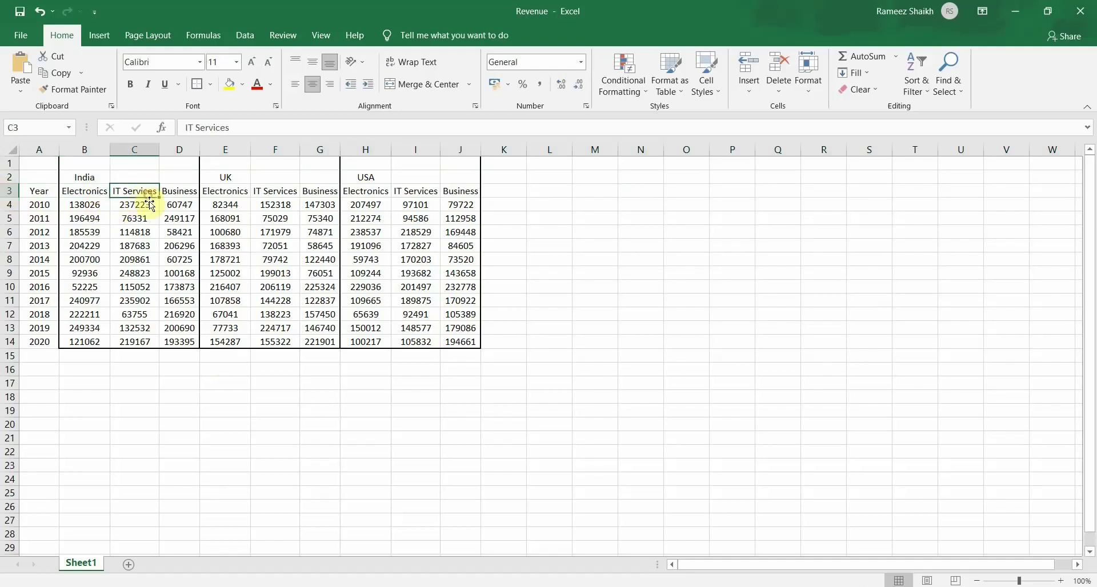
{"action": "left_click", "coordinate": [194, 191]}
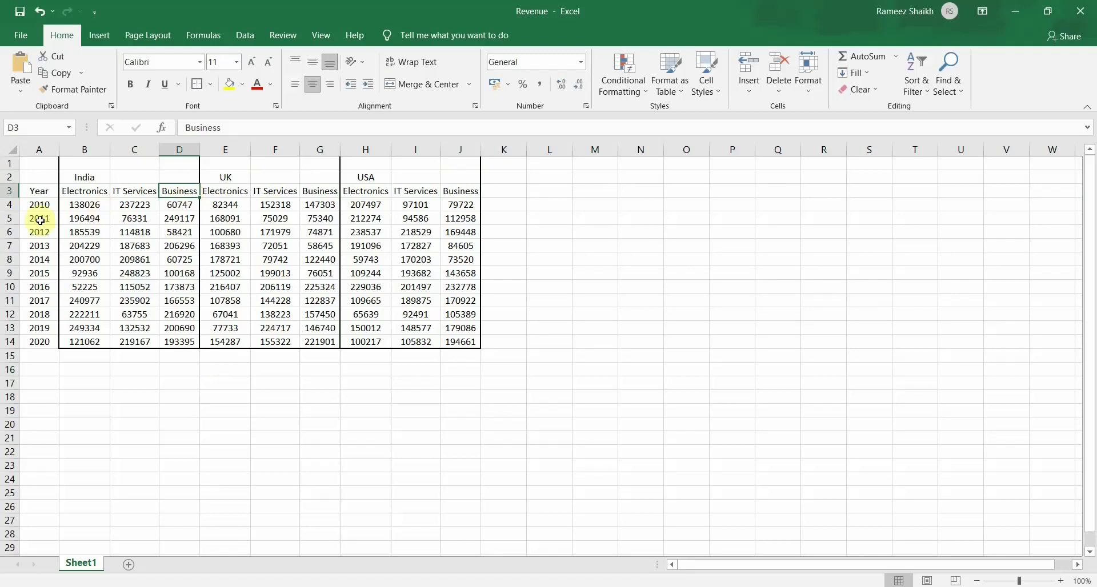
{"action": "left_click_drag", "start_coordinate": [45, 205], "coordinate": [467, 343]}
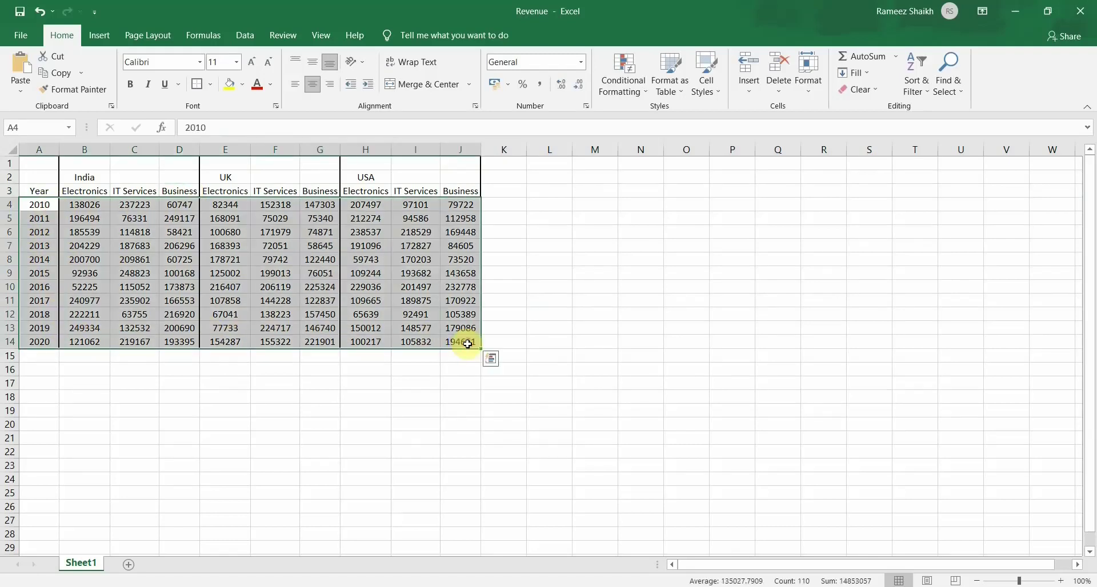
{"action": "left_click", "coordinate": [50, 338]}
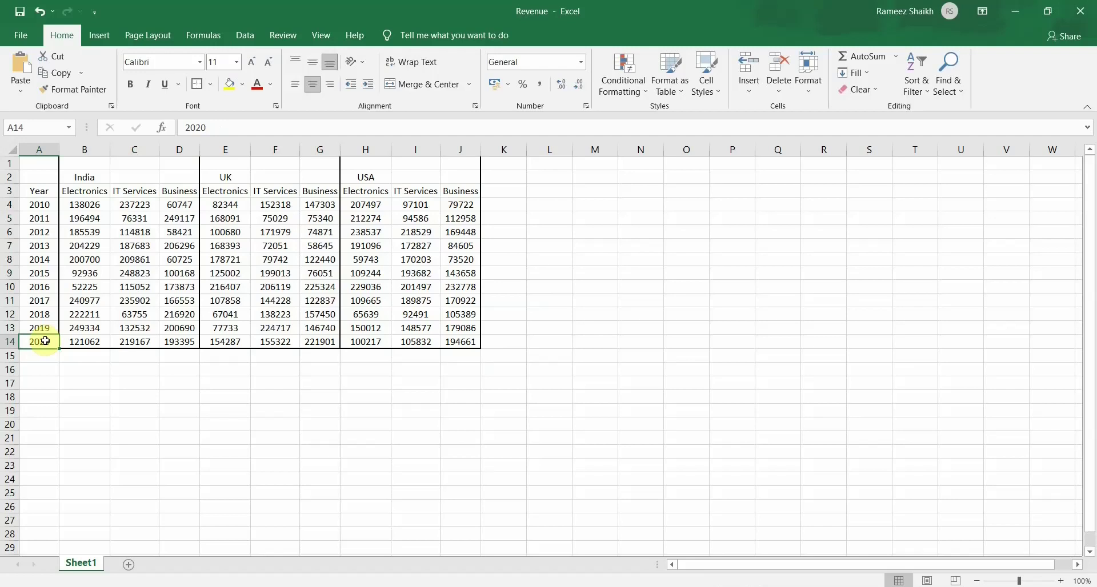
{"action": "left_click", "coordinate": [278, 190]}
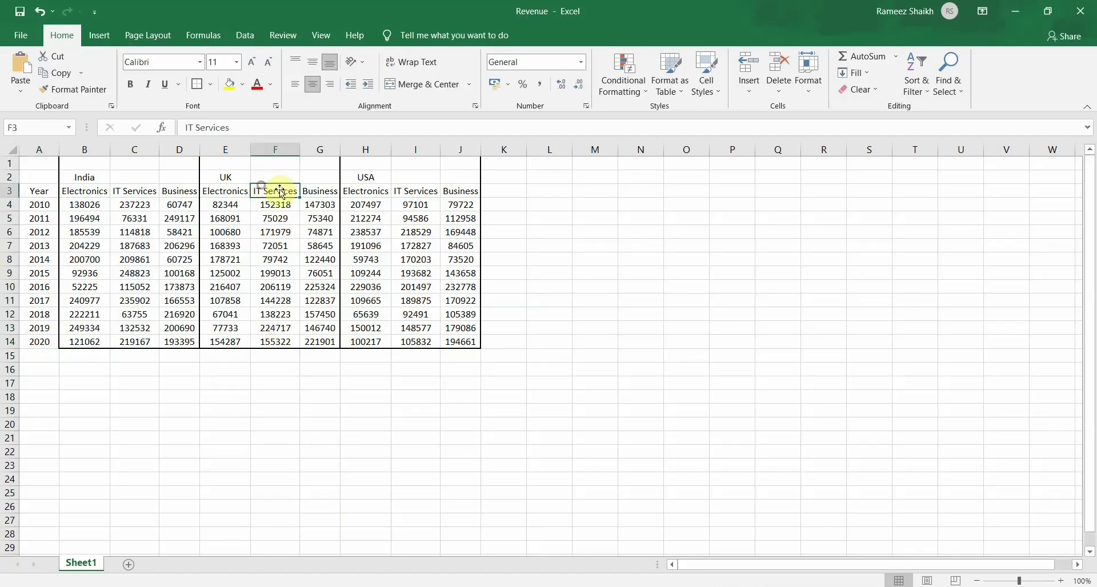
{"action": "left_click", "coordinate": [375, 205]}
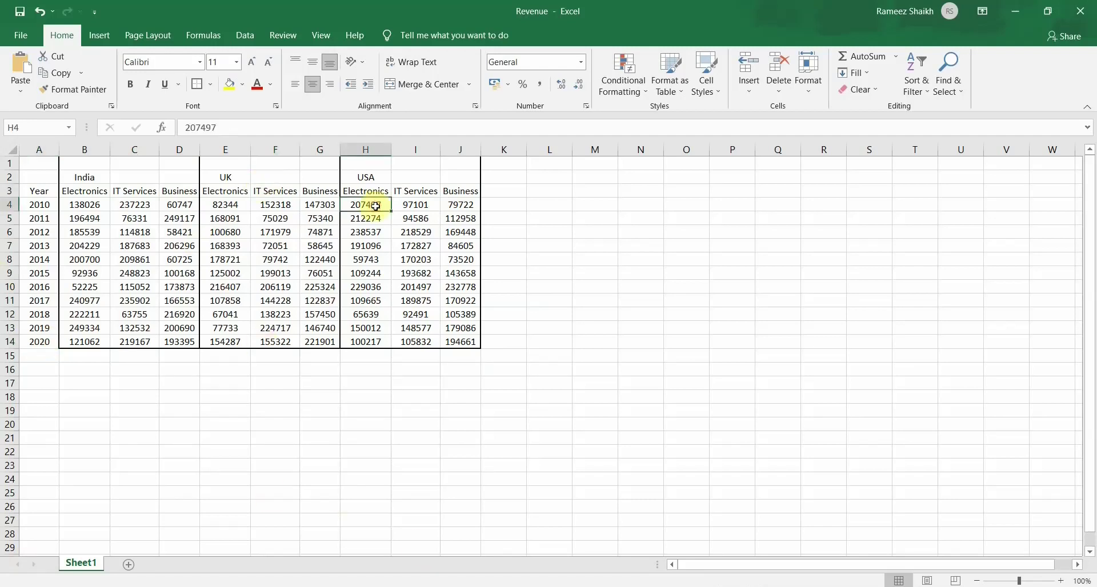
- Back in Power BI, import the Revenue.xlsx workbook through Get data > Excel
{"action": "mouse_move", "coordinate": [544, 582]}
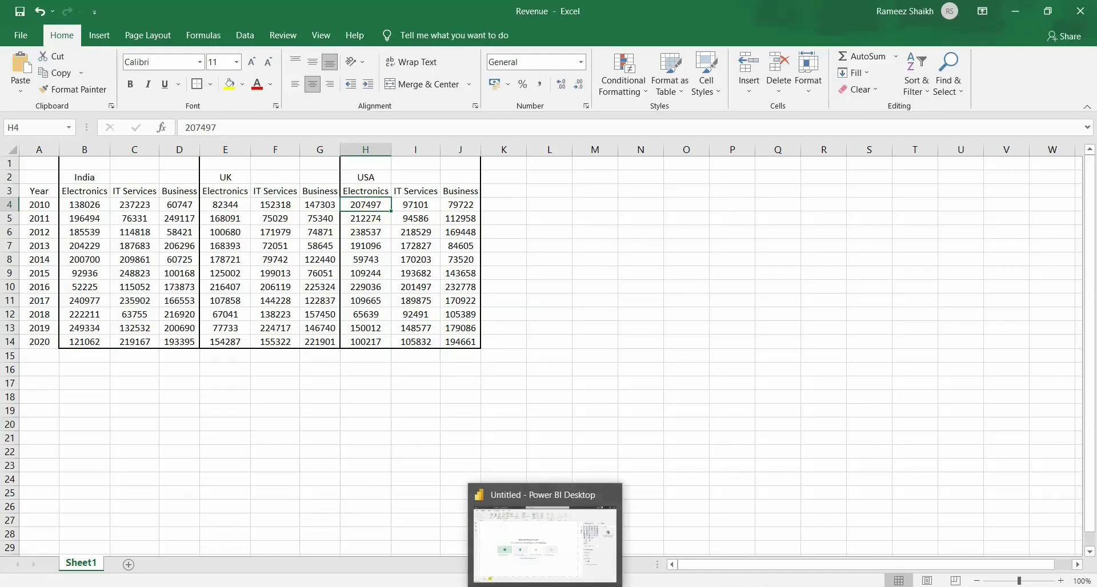
{"action": "left_click", "coordinate": [559, 559]}
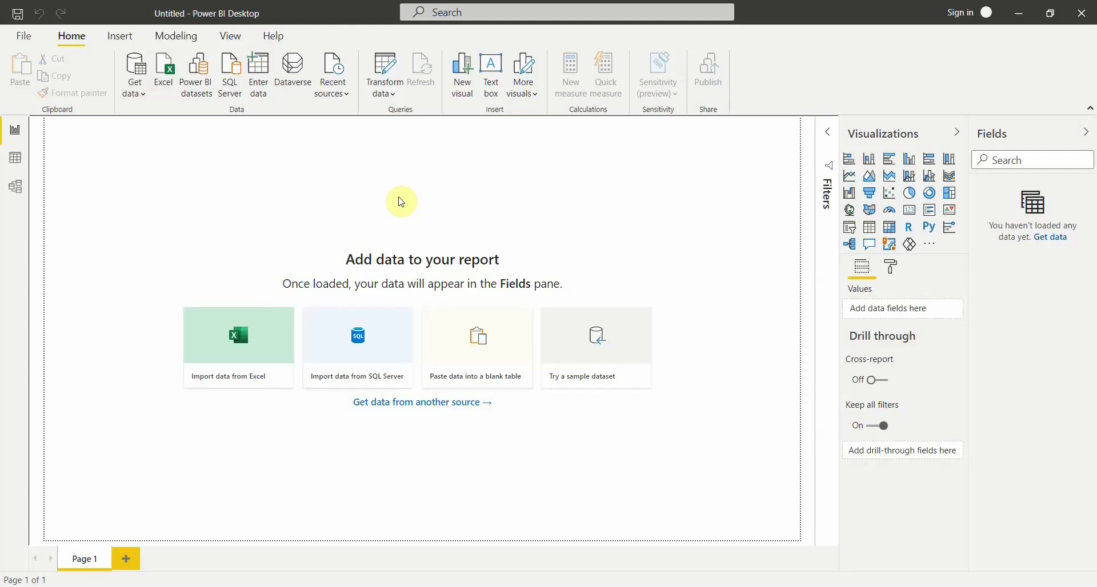
{"action": "left_click", "coordinate": [136, 100]}
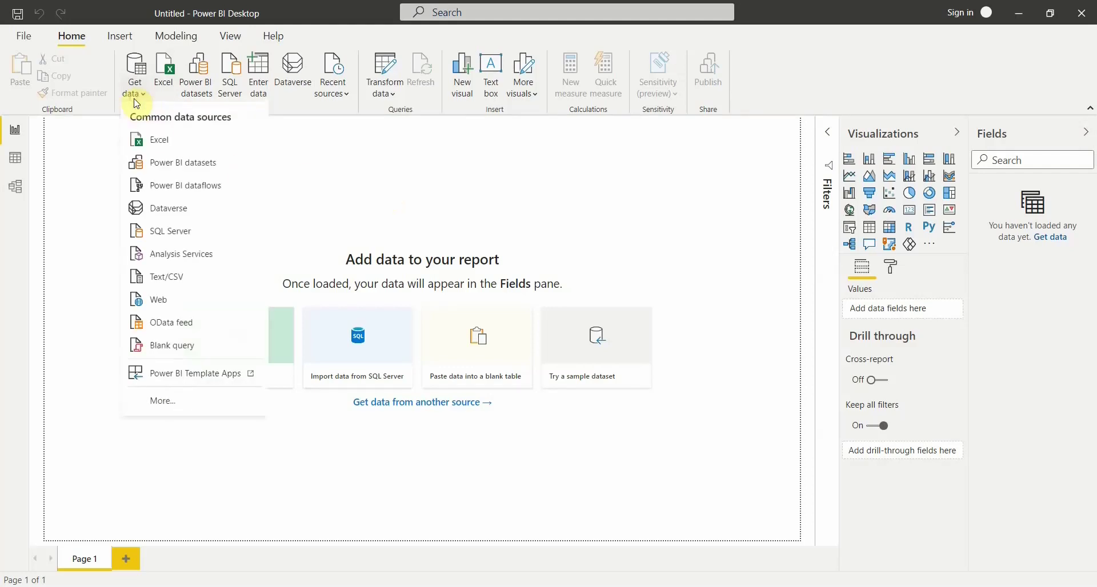
{"action": "left_click", "coordinate": [157, 148]}
{"action": "left_click", "coordinate": [155, 136]}
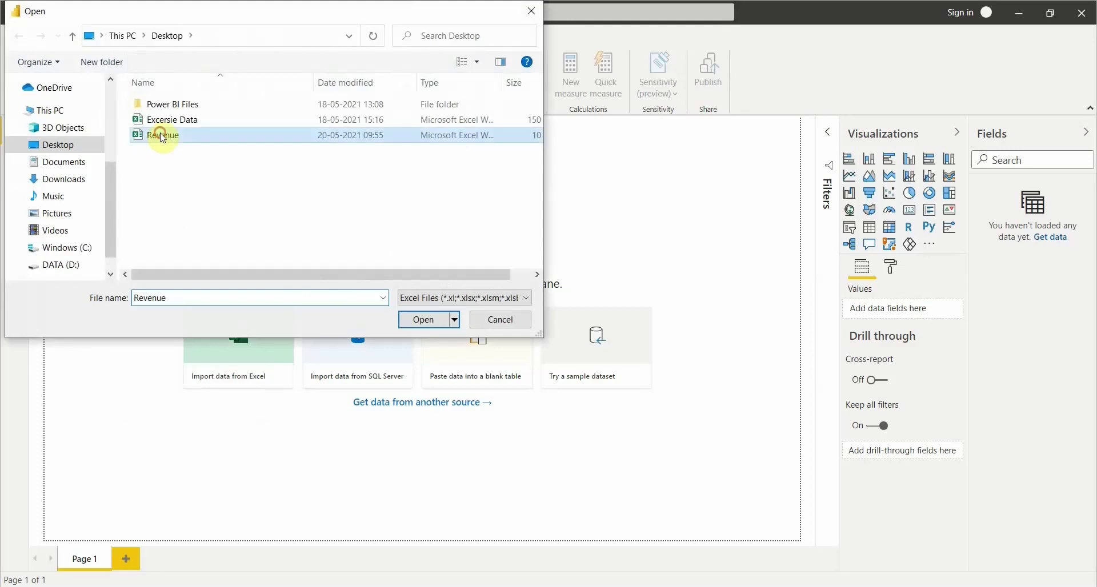
{"action": "left_click", "coordinate": [414, 317]}
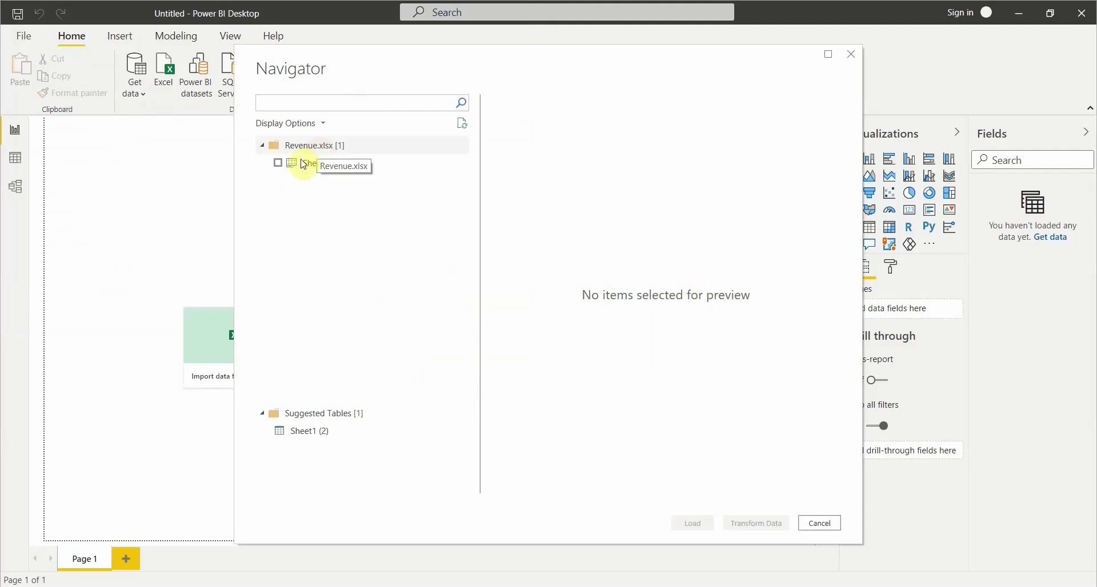
- Tick Sheet1 in the Navigator and load it into the report
{"action": "left_click", "coordinate": [278, 164]}
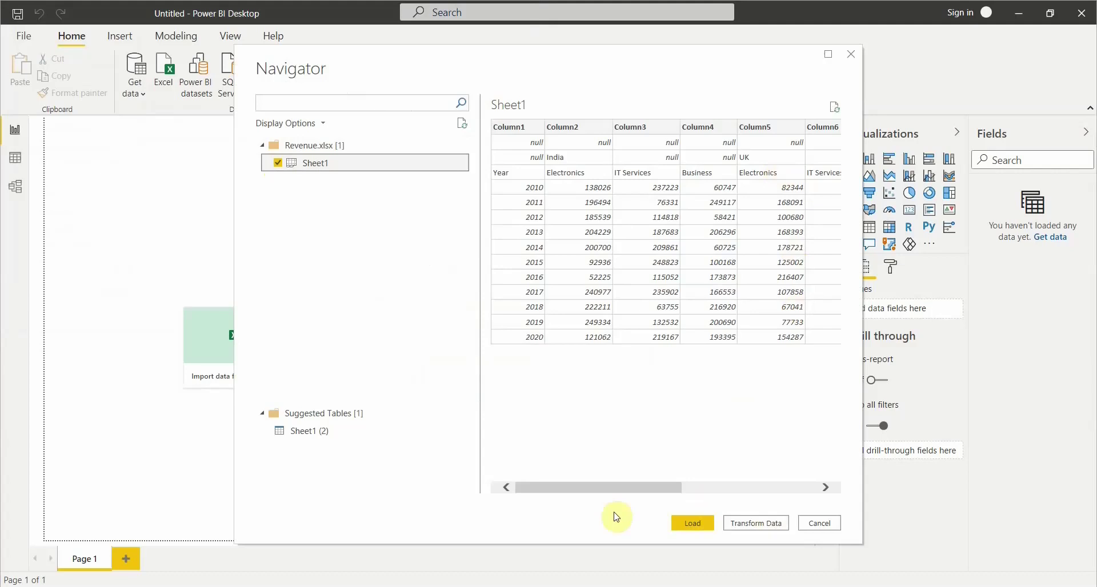
{"action": "left_click", "coordinate": [691, 528]}
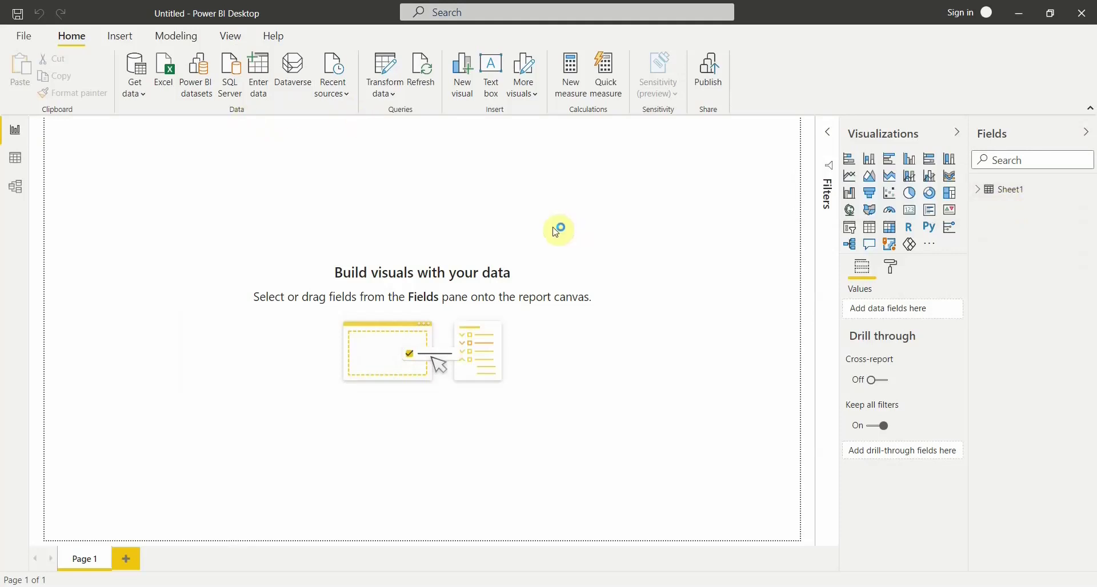
- Launch Power Query Editor on the Sheet1 query via Transform data
{"action": "left_click", "coordinate": [389, 97]}
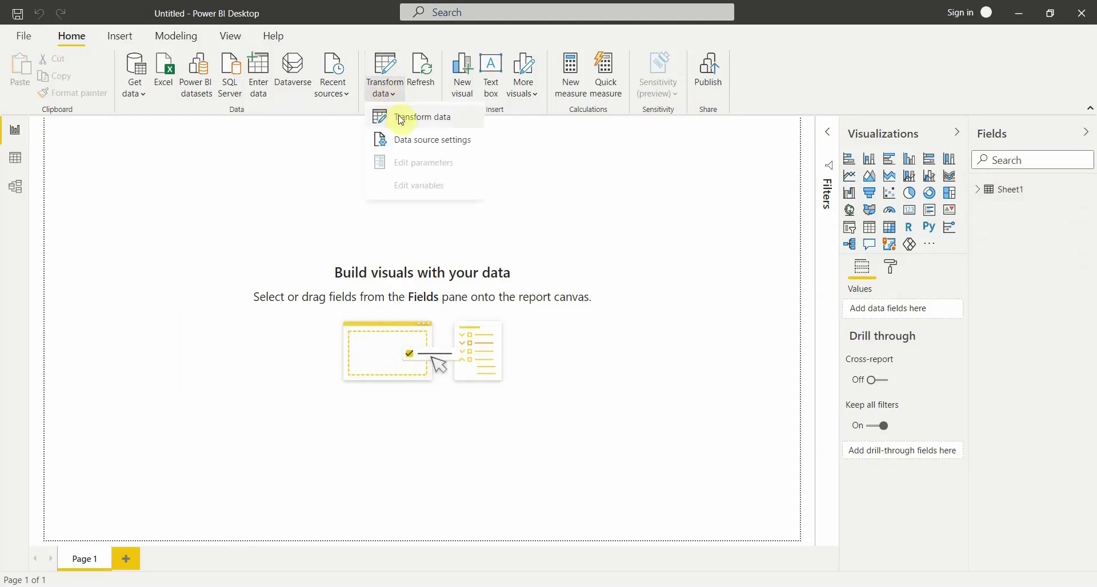
{"action": "left_click", "coordinate": [402, 121]}
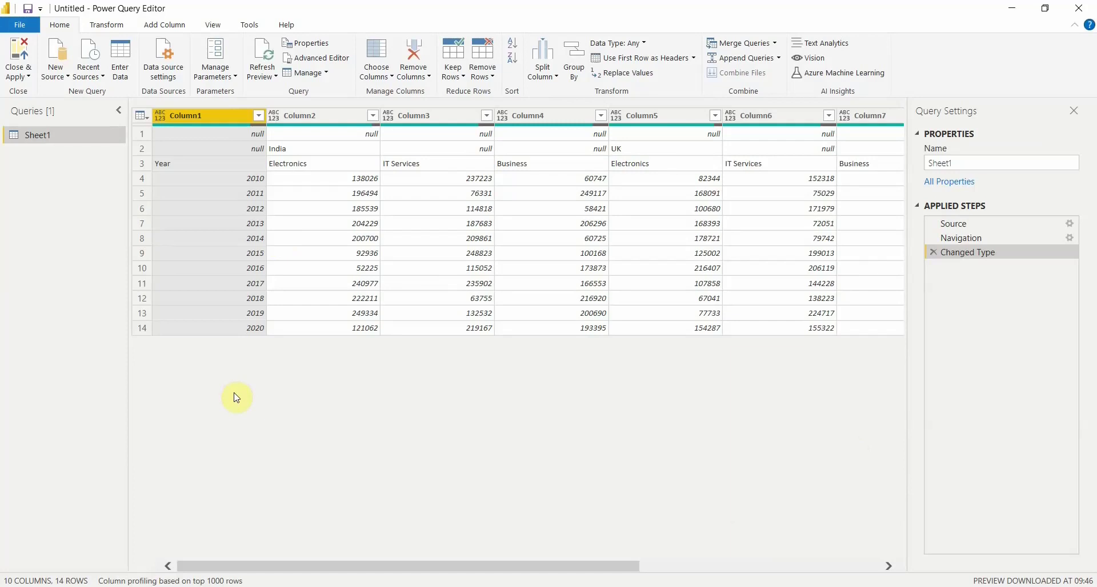
- Transpose the Sheet1 table so years run across the columns
{"action": "left_click", "coordinate": [109, 26]}
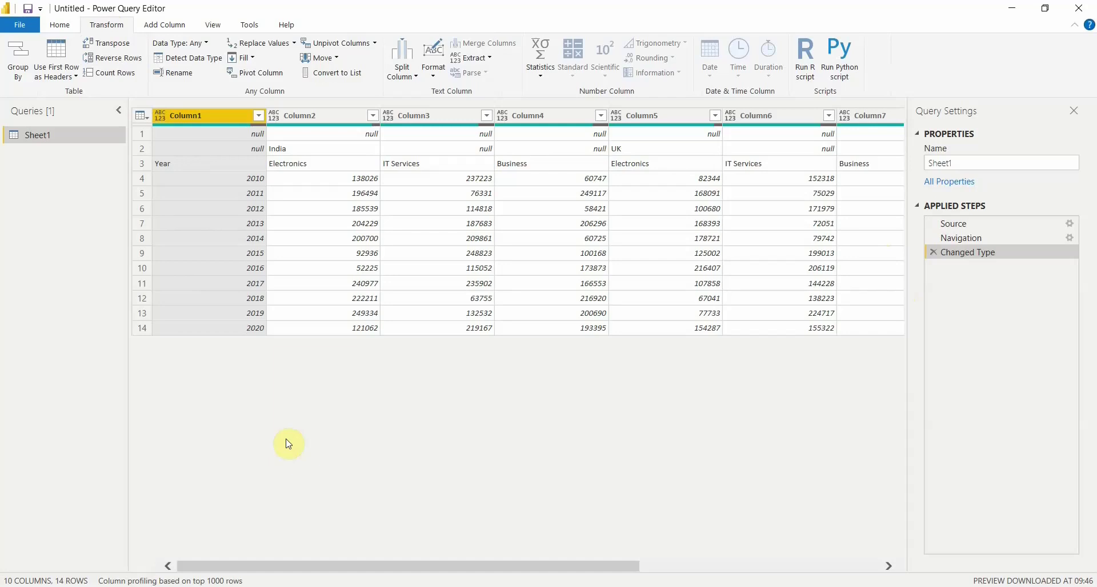
{"action": "left_click", "coordinate": [126, 48]}
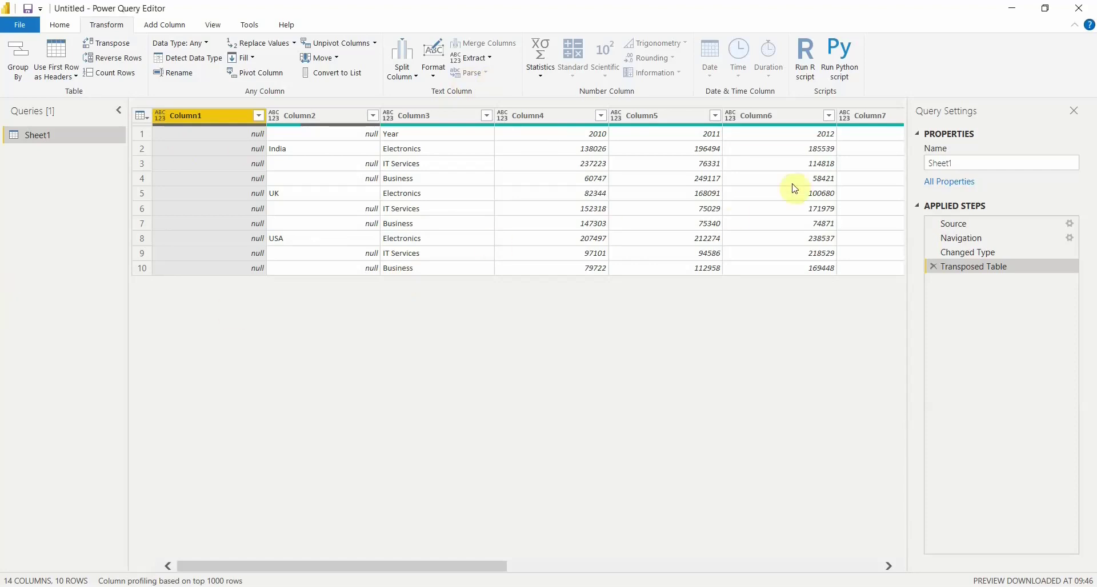
- Transpose once more, then delete both Transposed Table steps from Applied Steps
{"action": "left_click", "coordinate": [101, 48]}
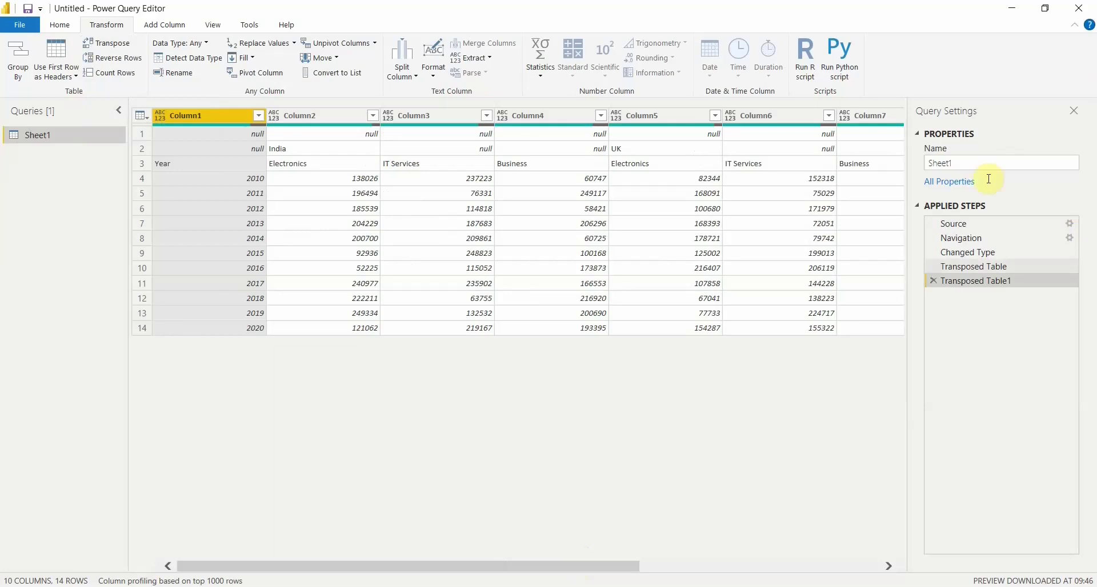
{"action": "left_click", "coordinate": [934, 281]}
{"action": "left_click", "coordinate": [932, 267]}
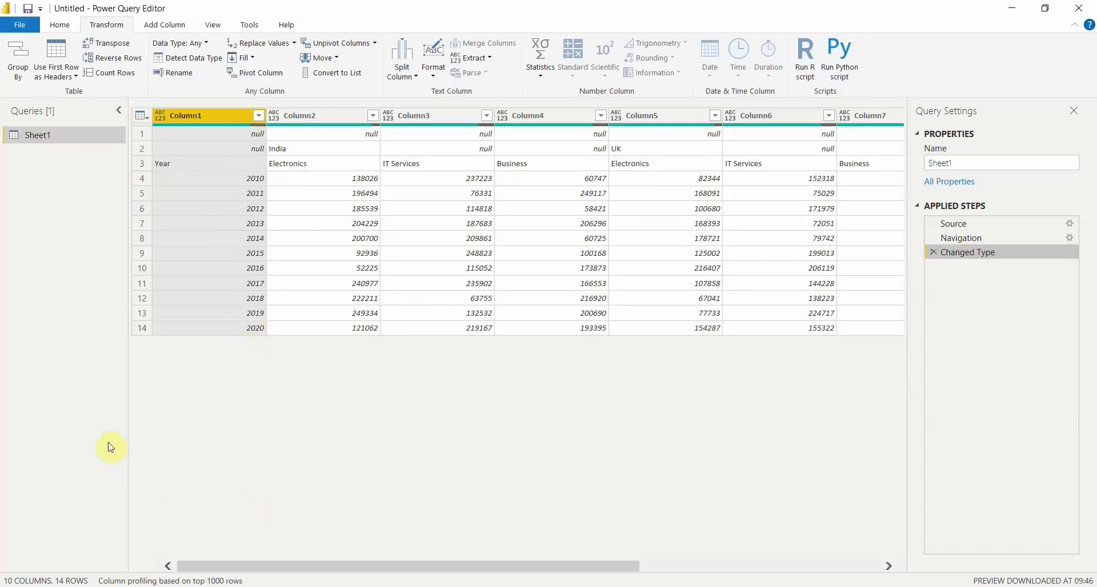
- Transpose Sheet1 again into 14 columns and 10 rows with years across
{"action": "left_click", "coordinate": [103, 46]}
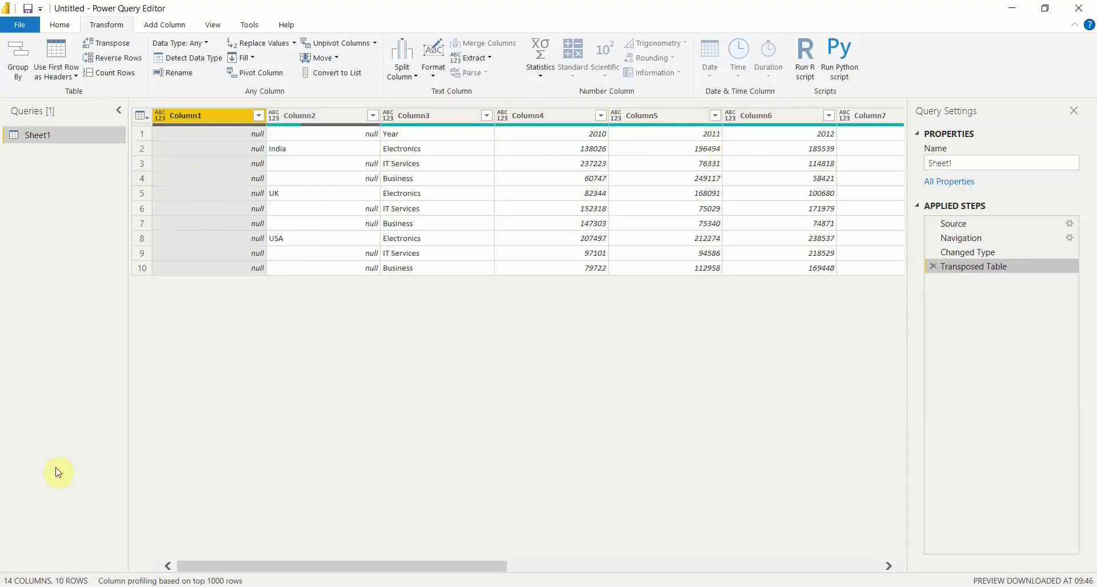
- Promote the first row to headers so columns read Year, 2010, 2011 onward
{"action": "left_click", "coordinate": [143, 117]}
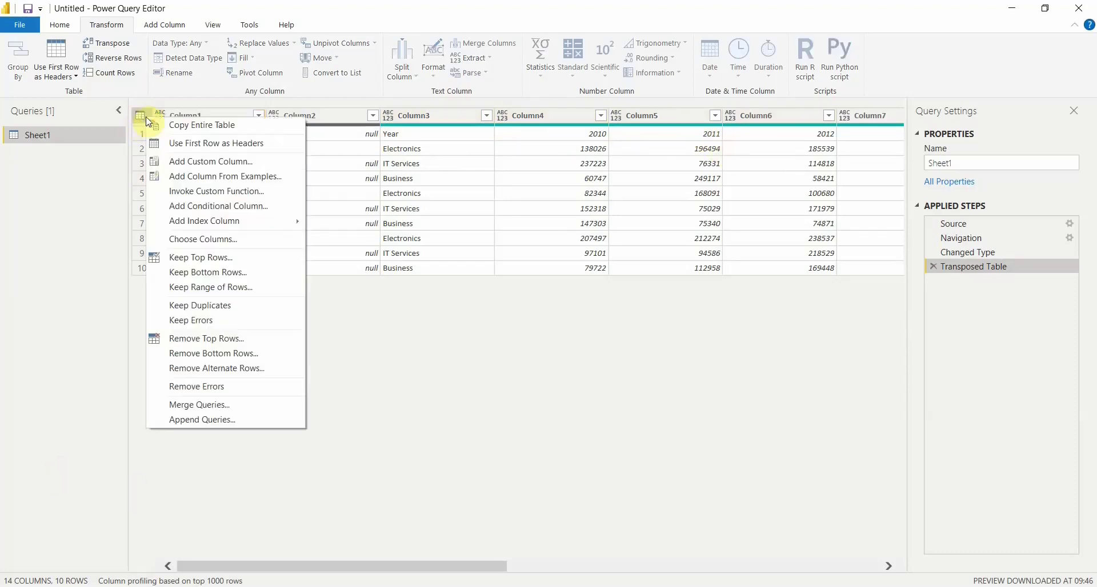
{"action": "left_click", "coordinate": [186, 148]}
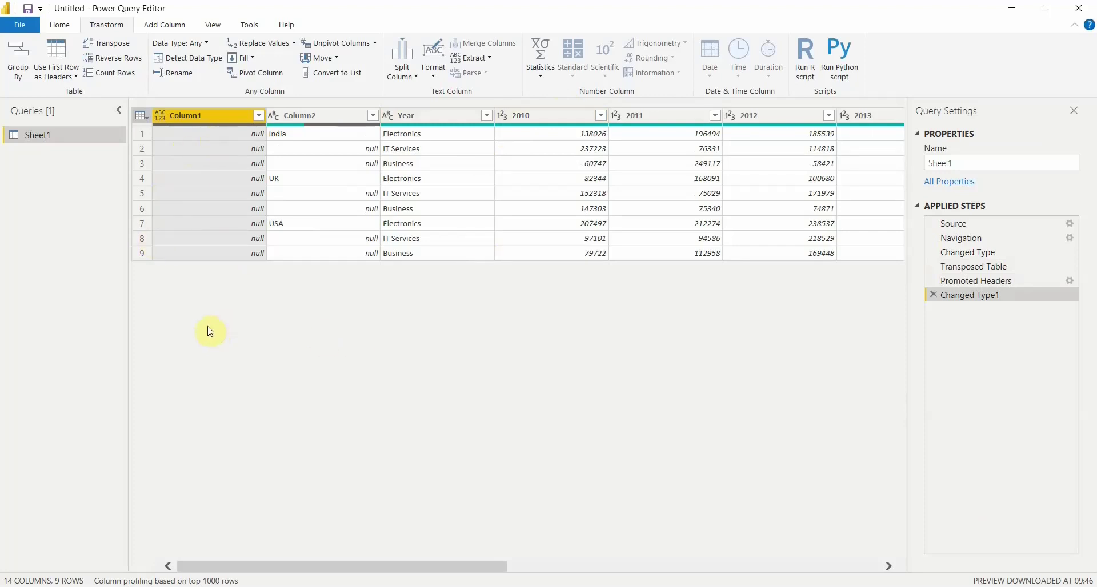
- Remove the empty Column1, leaving Column2 with India, UK and USA first
{"action": "right_click", "coordinate": [204, 116]}
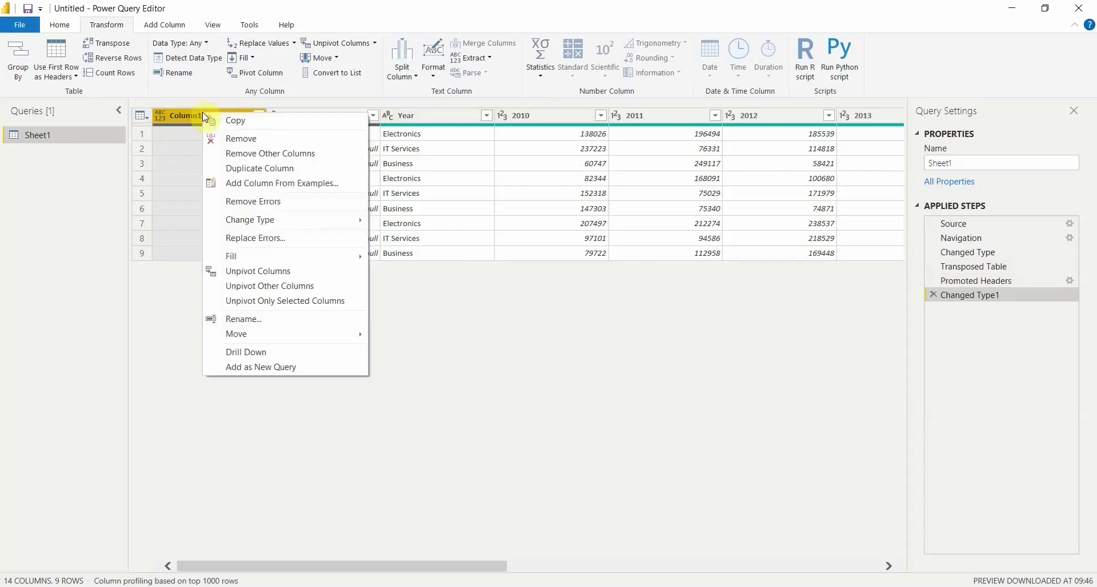
{"action": "left_click", "coordinate": [246, 142]}
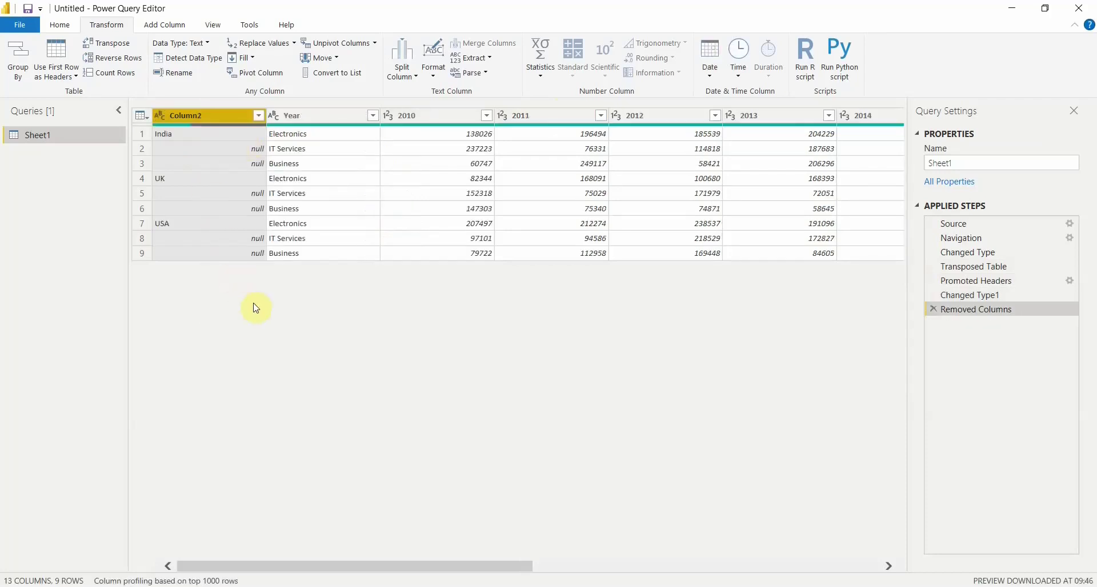
{"action": "mouse_move", "coordinate": [472, 566]}
{"action": "left_mouse_down"}
{"action": "mouse_move", "coordinate": [862, 569]}
{"action": "mouse_move", "coordinate": [885, 578]}
{"action": "mouse_move", "coordinate": [529, 572]}
{"action": "left_mouse_up"}
- Select Column2 and check its null cells in rows 2, 3, 5, 6, 8 and 9
{"action": "left_click", "coordinate": [247, 117]}
{"action": "left_click", "coordinate": [256, 150]}
{"action": "left_click", "coordinate": [257, 164]}
{"action": "left_click", "coordinate": [254, 194]}
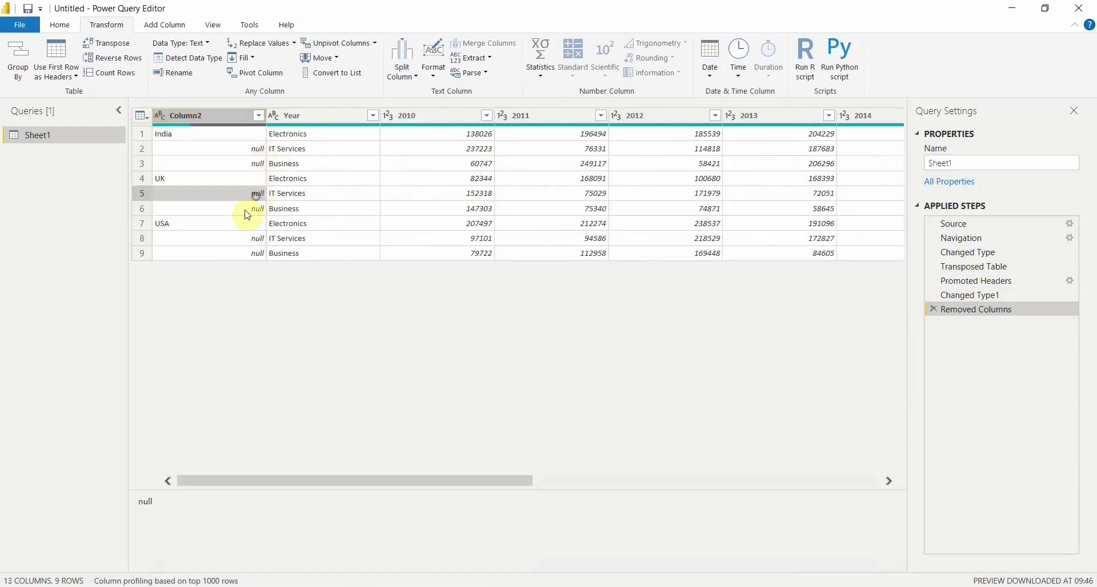
{"action": "left_click", "coordinate": [244, 209]}
{"action": "left_click", "coordinate": [243, 239]}
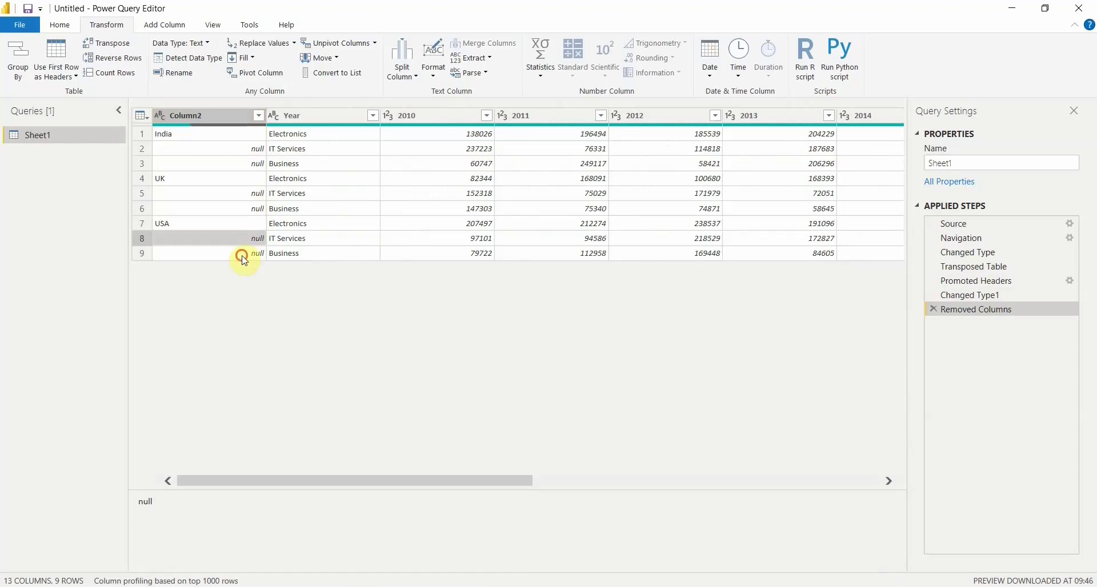
{"action": "left_click", "coordinate": [244, 253]}
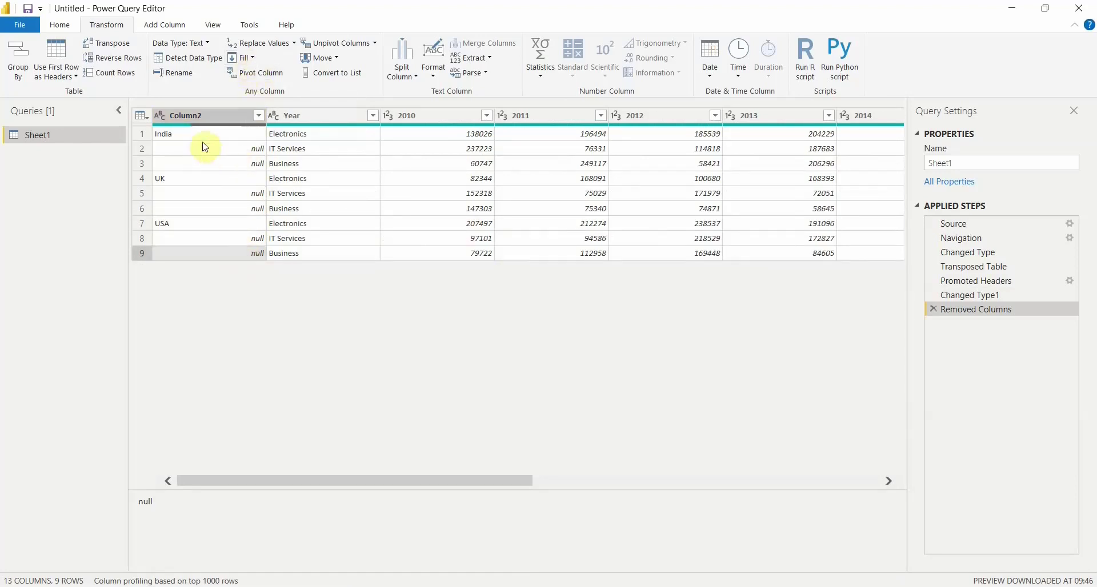
- Recheck the Column2 nulls, then reselect Column2 and bring up its Fill options
{"action": "left_click", "coordinate": [252, 150]}
{"action": "left_click", "coordinate": [251, 165]}
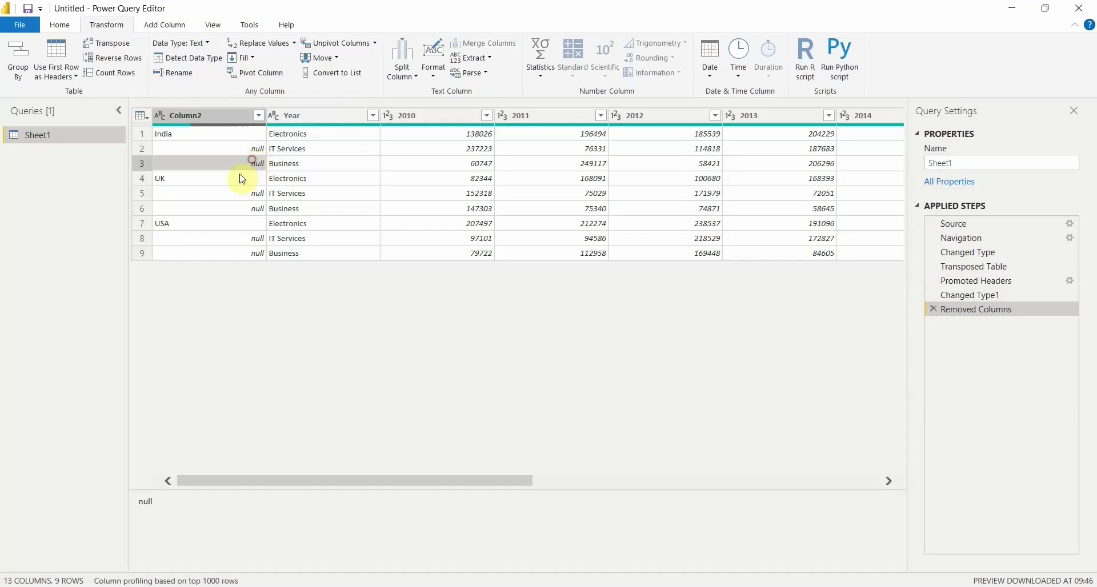
{"action": "left_click", "coordinate": [245, 194]}
{"action": "left_click", "coordinate": [235, 207]}
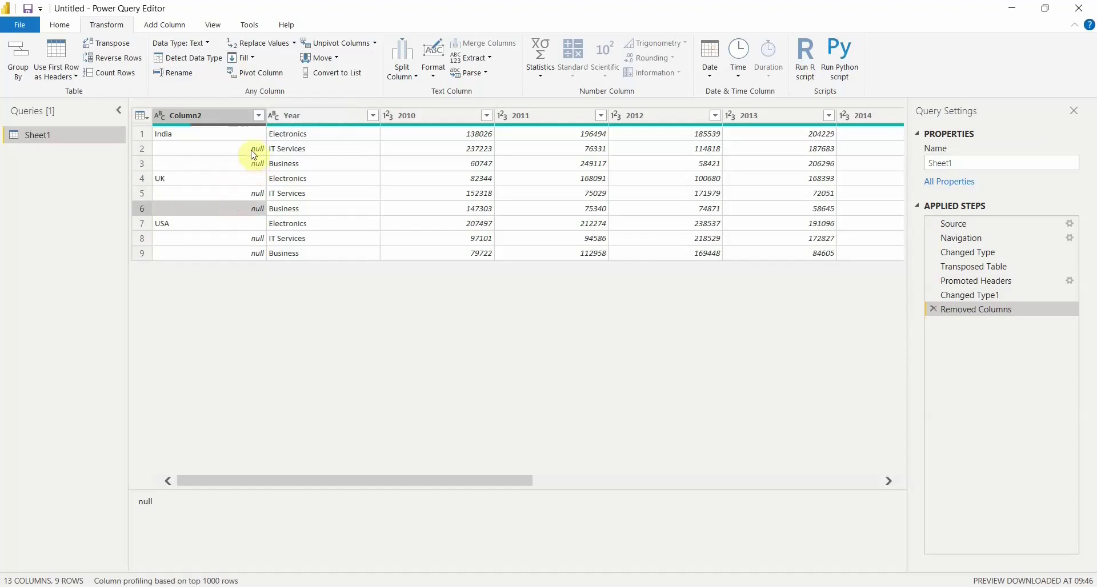
{"action": "left_click", "coordinate": [252, 150]}
{"action": "left_click", "coordinate": [247, 164]}
{"action": "left_click", "coordinate": [244, 193]}
{"action": "left_click", "coordinate": [237, 207]}
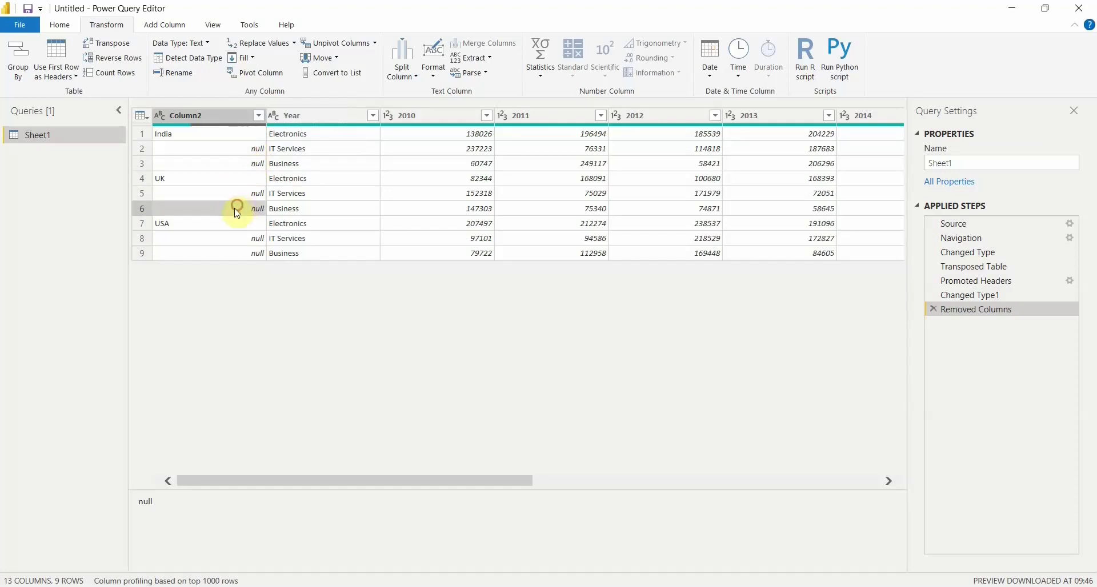
{"action": "left_click", "coordinate": [234, 239]}
{"action": "left_click", "coordinate": [234, 255]}
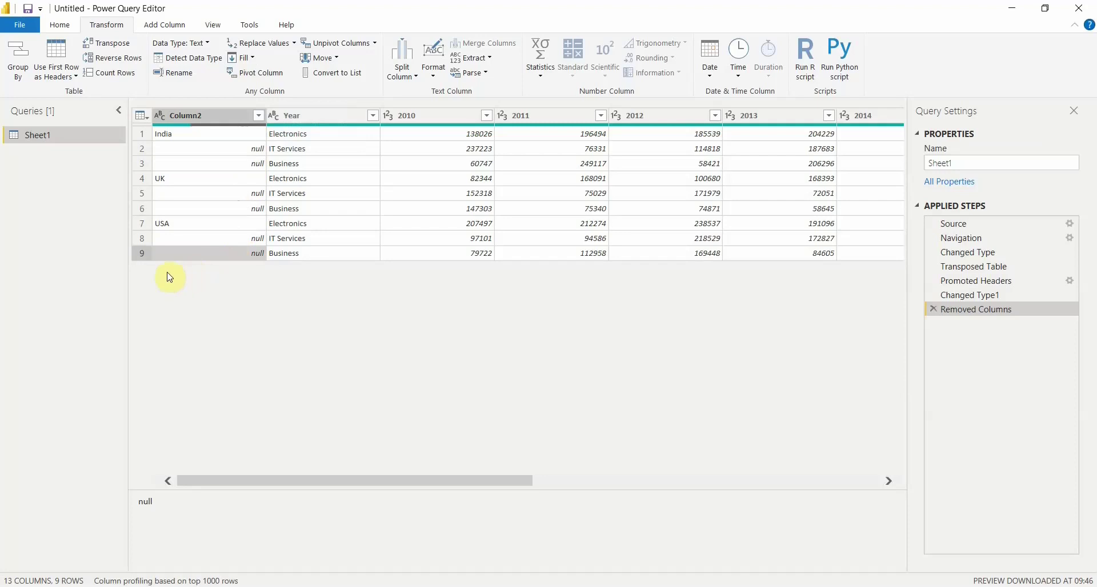
{"action": "left_click", "coordinate": [194, 115]}
{"action": "left_click", "coordinate": [243, 57]}
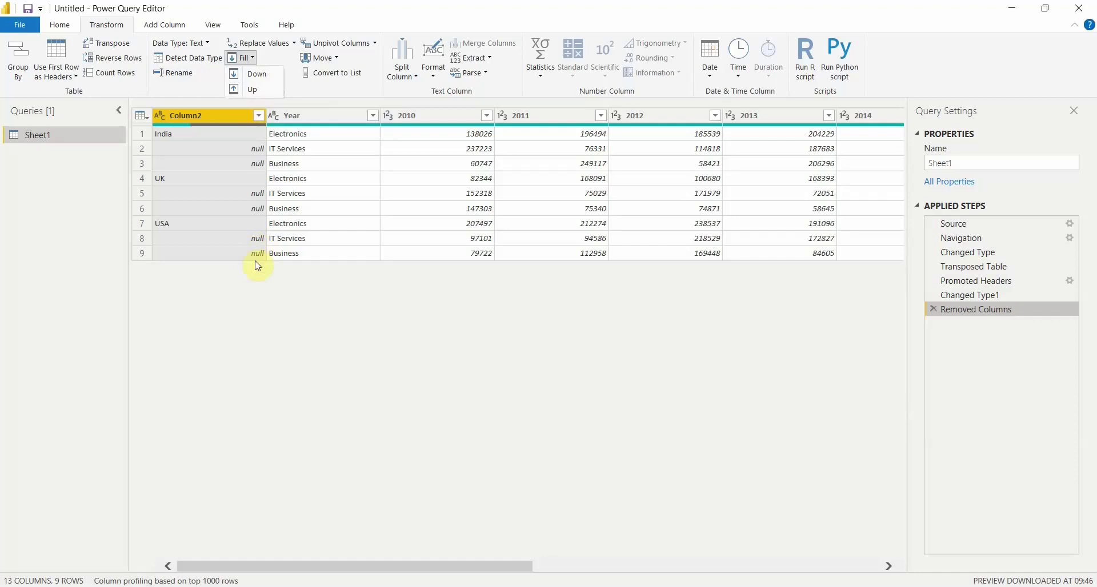
- Fill Column2 down so every row shows its site: India, UK or USA
{"action": "left_click", "coordinate": [266, 78]}
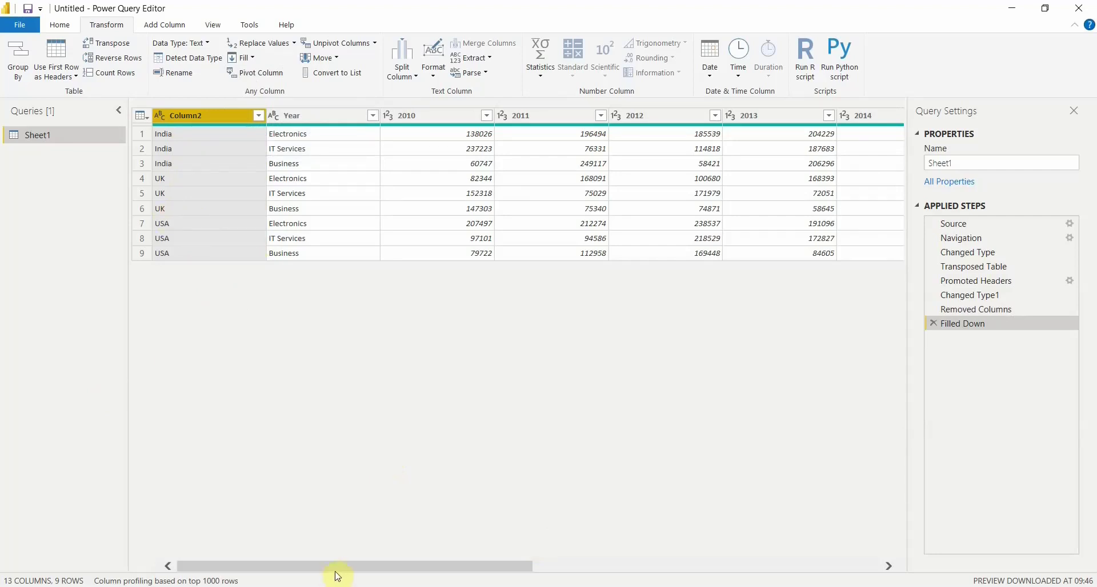
{"action": "left_click_drag", "start_coordinate": [343, 571], "coordinate": [228, 533]}
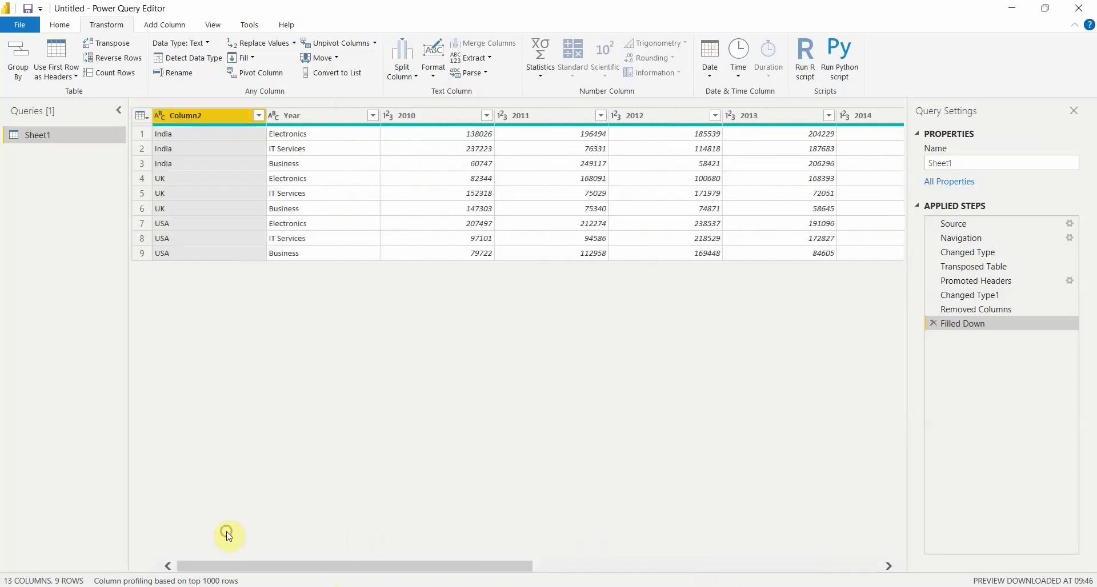
- Rename the Column2 header to 'Site'
{"action": "double_click", "coordinate": [209, 114]}
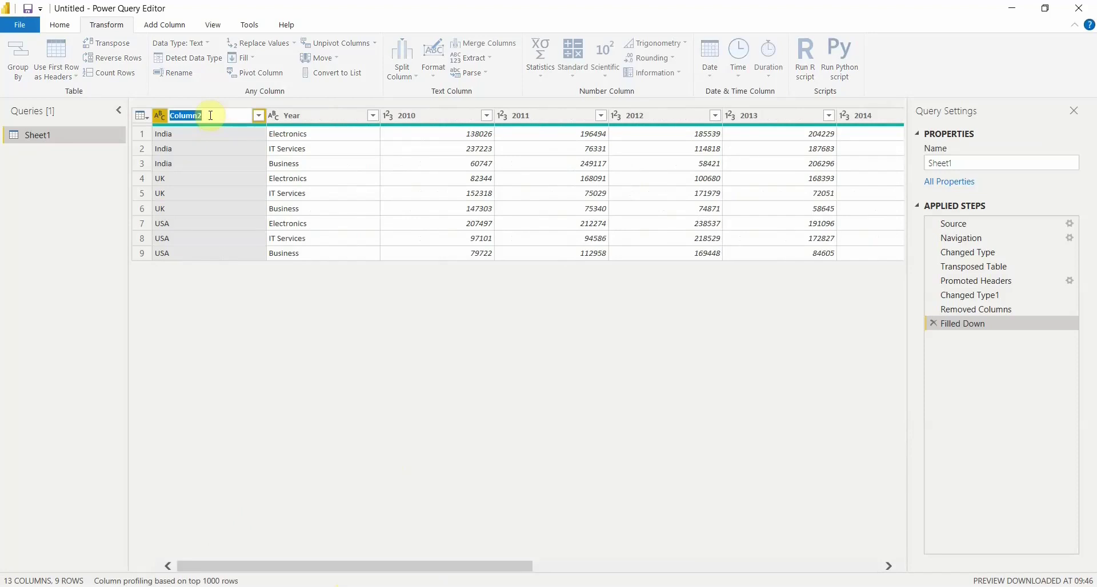
{"action": "type", "text": "C"}
{"action": "type", "text": "Site"}
{"action": "left_click", "coordinate": [213, 301]}
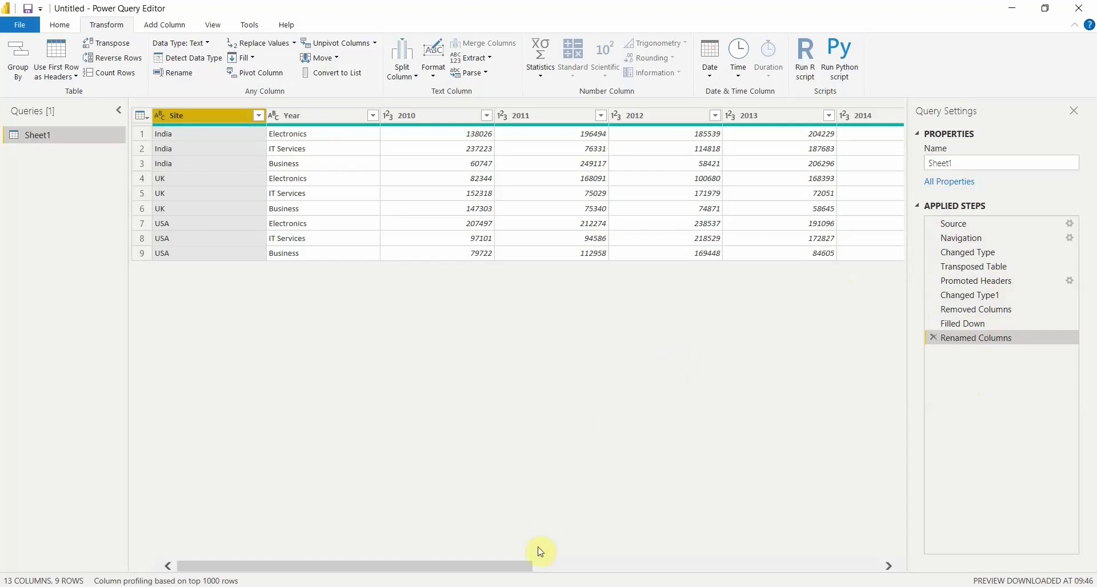
- Close & Apply the query edits so Sheet1 loads into the report's Fields
{"action": "left_click_drag", "start_coordinate": [514, 567], "coordinate": [421, 583]}
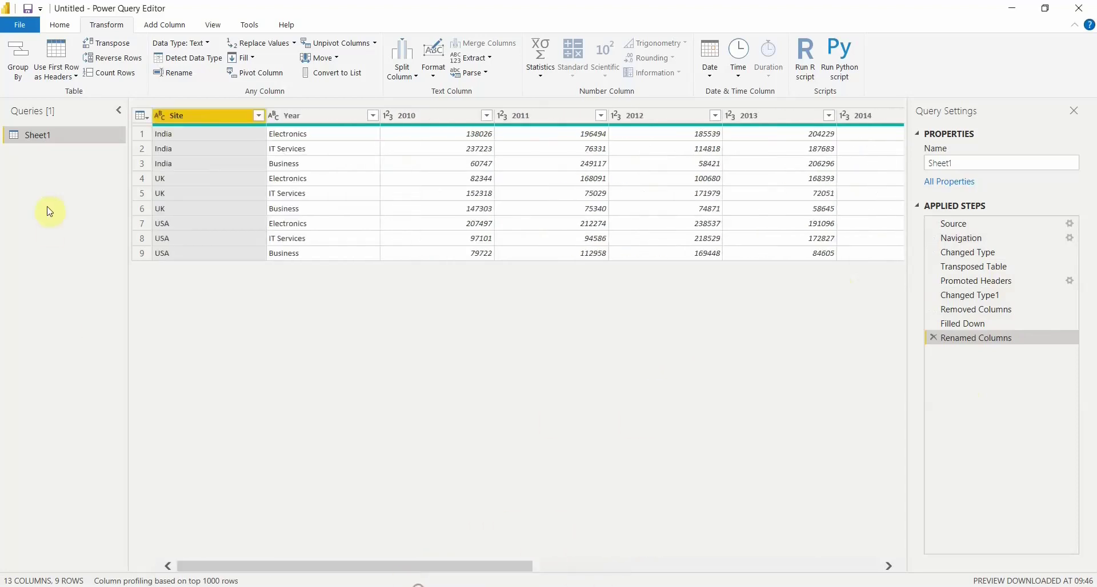
{"action": "left_click", "coordinate": [56, 27]}
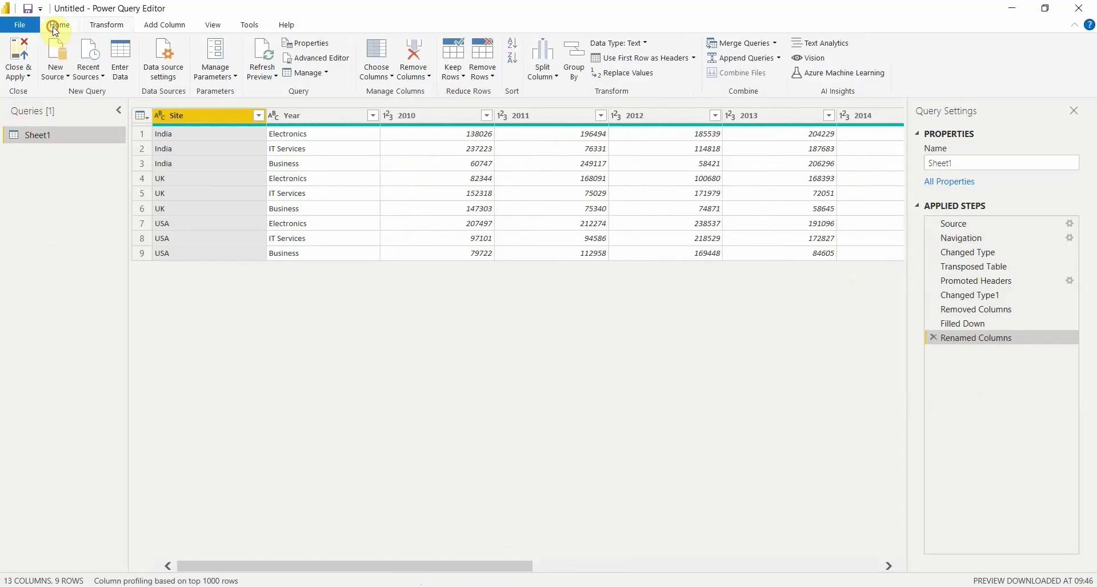
{"action": "left_click", "coordinate": [30, 78]}
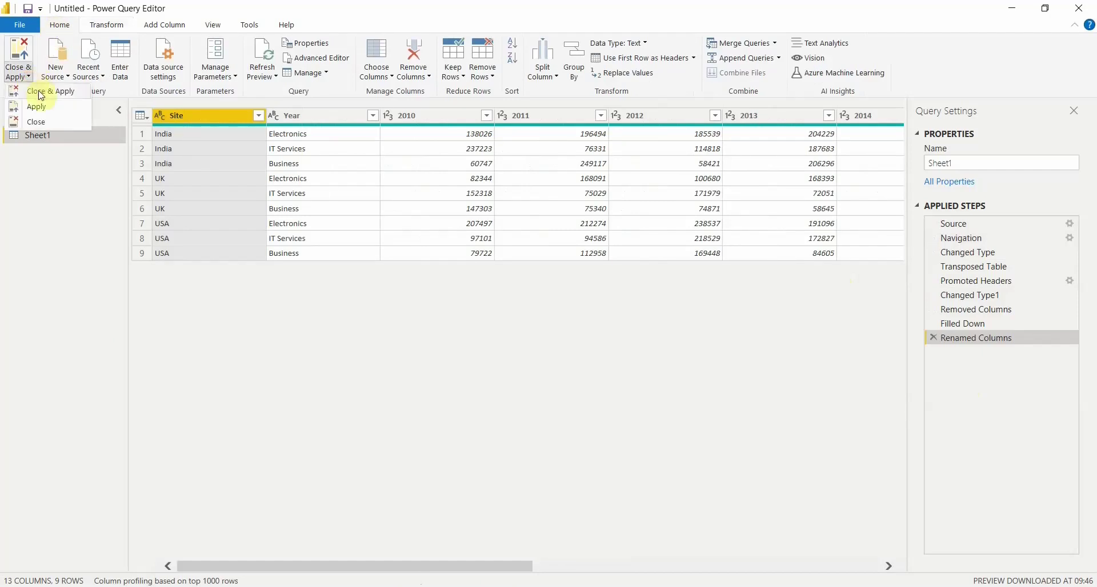
{"action": "left_click", "coordinate": [38, 92]}
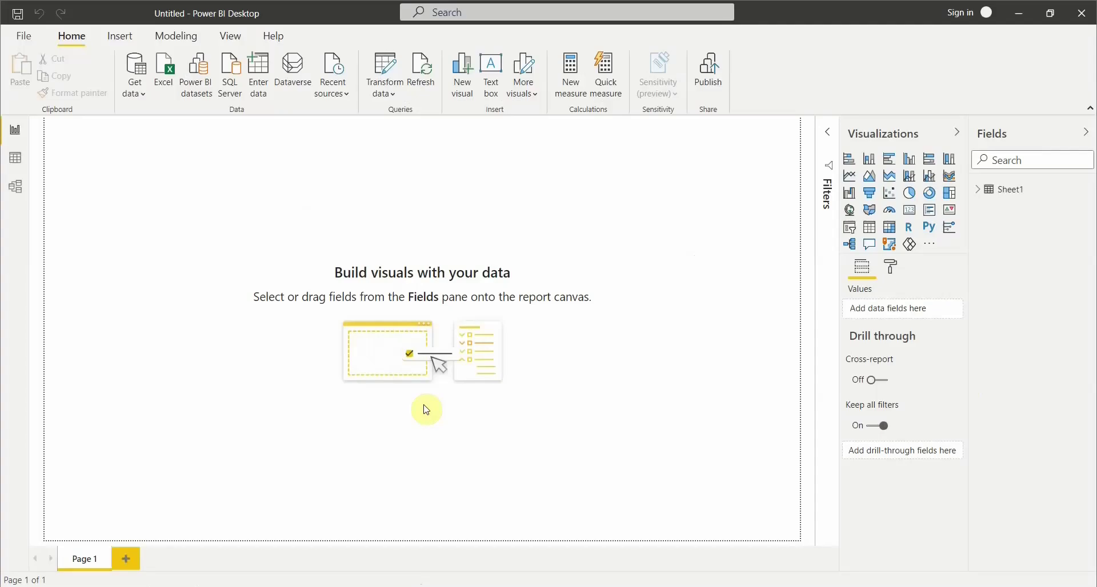